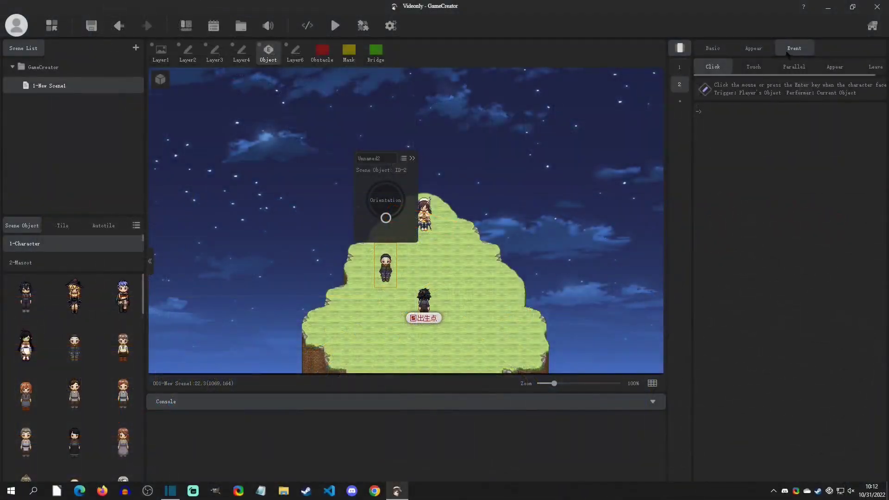
# - Add a Change Action command with the walking/activity action to the appear event
pyautogui.click(833, 67)
pyautogui.doubleClick(718, 111)
pyautogui.click(364, 228)
pyautogui.click(449, 173)
pyautogui.click(668, 177)
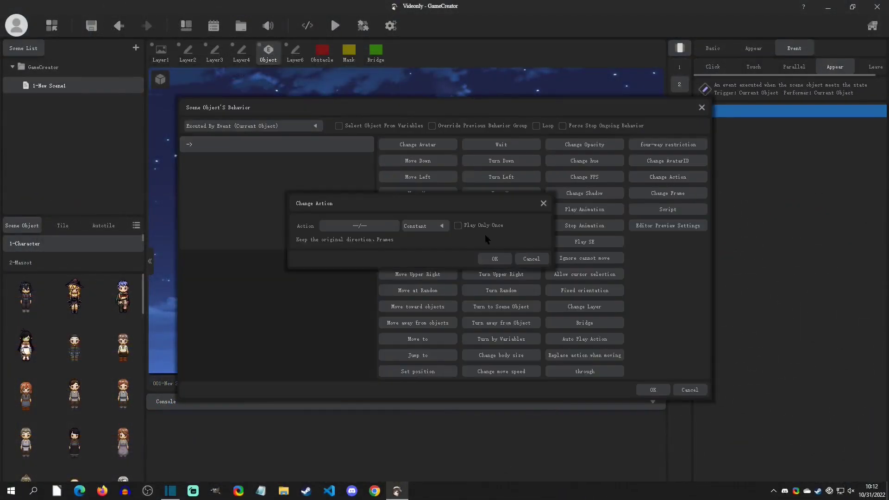
pyautogui.click(359, 226)
pyautogui.click(482, 113)
pyautogui.click(492, 350)
# - Make the page require object switch A on, then reopen the event's command list
pyautogui.click(653, 390)
pyautogui.click(753, 48)
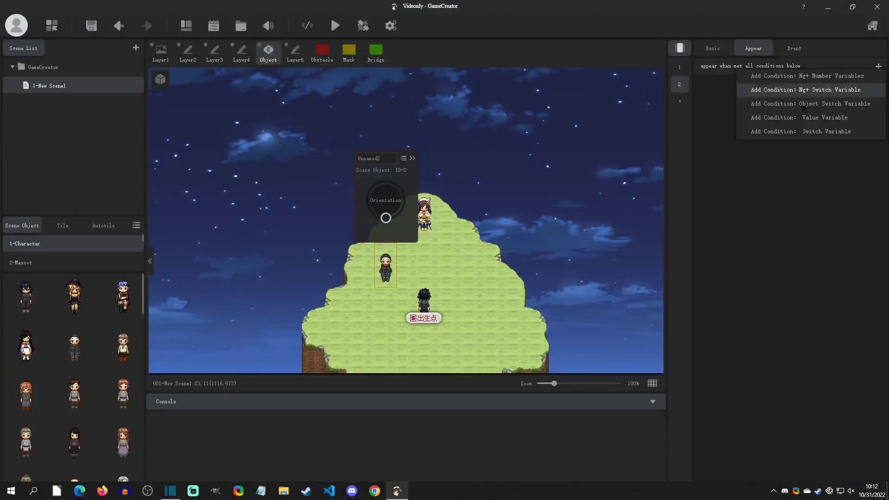
pyautogui.click(750, 134)
pyautogui.click(794, 48)
pyautogui.doubleClick(740, 111)
pyautogui.click(361, 149)
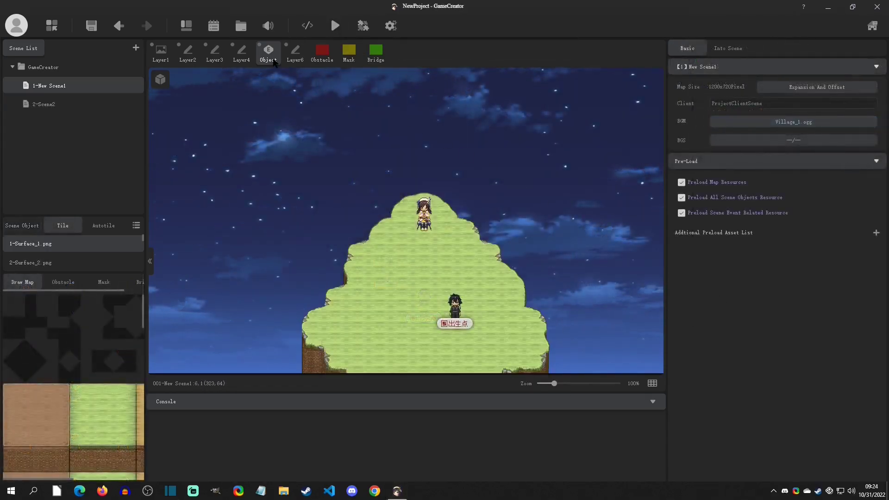
# - Place a new blank scene object in the sky left of the hill and turn Colette left
pyautogui.rightClick(204, 195)
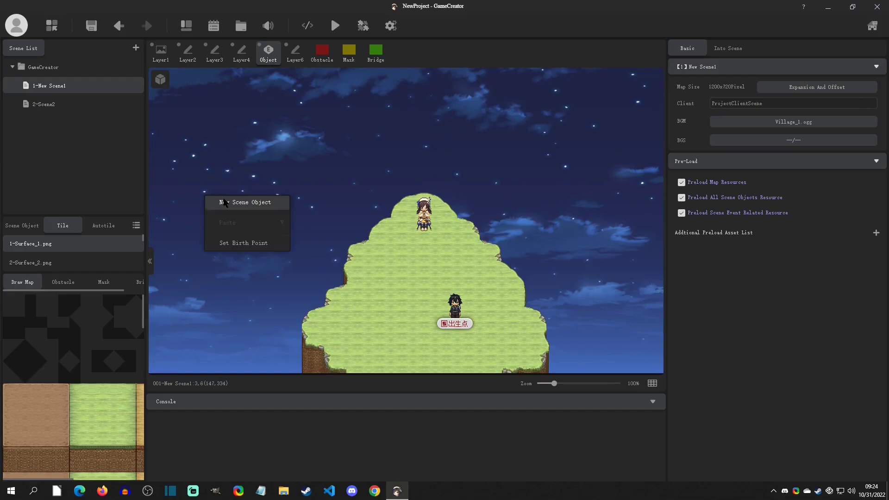
pyautogui.click(224, 203)
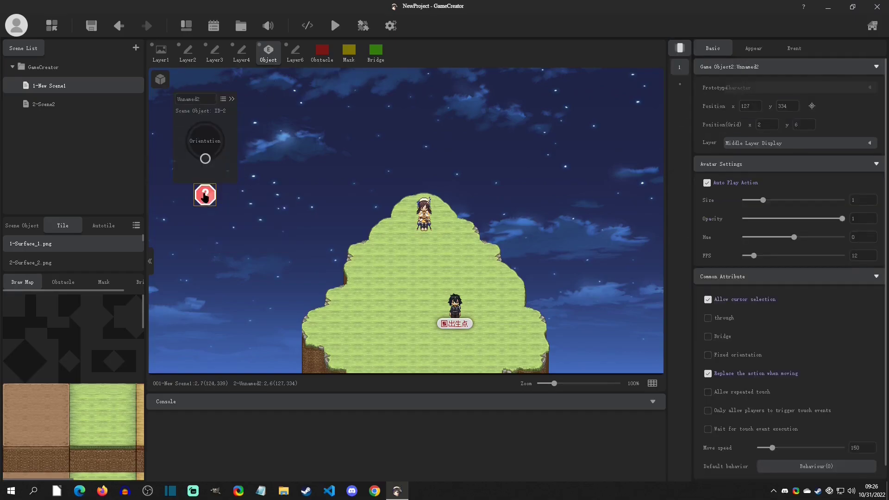
pyautogui.click(424, 217)
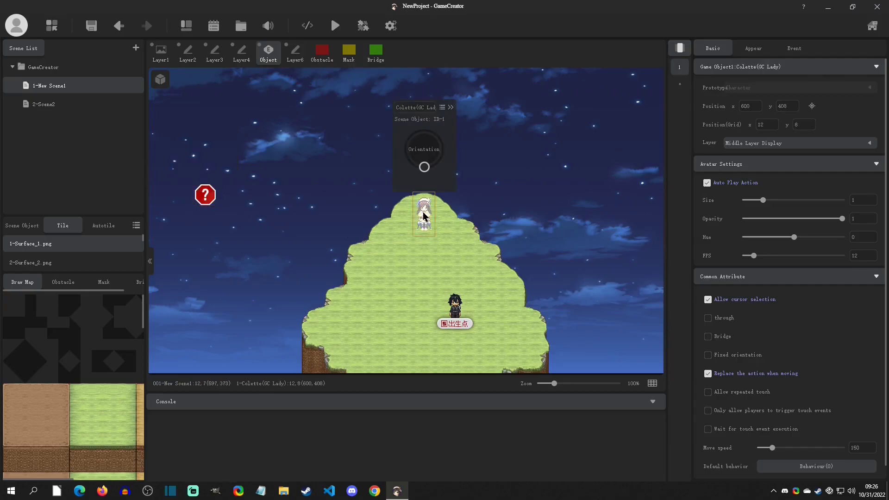
pyautogui.moveTo(424, 166)
pyautogui.mouseDown()
pyautogui.moveTo(436, 153)
pyautogui.moveTo(425, 135)
pyautogui.moveTo(389, 169)
pyautogui.moveTo(422, 182)
pyautogui.mouseUp()
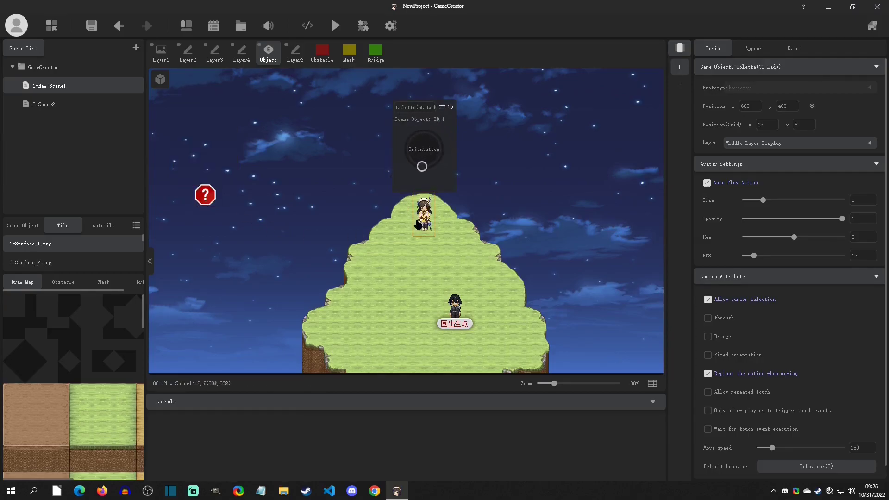
# - Give Unnamed2 the 0002-Finillo appearance and move it down to grid 2,8
pyautogui.click(210, 203)
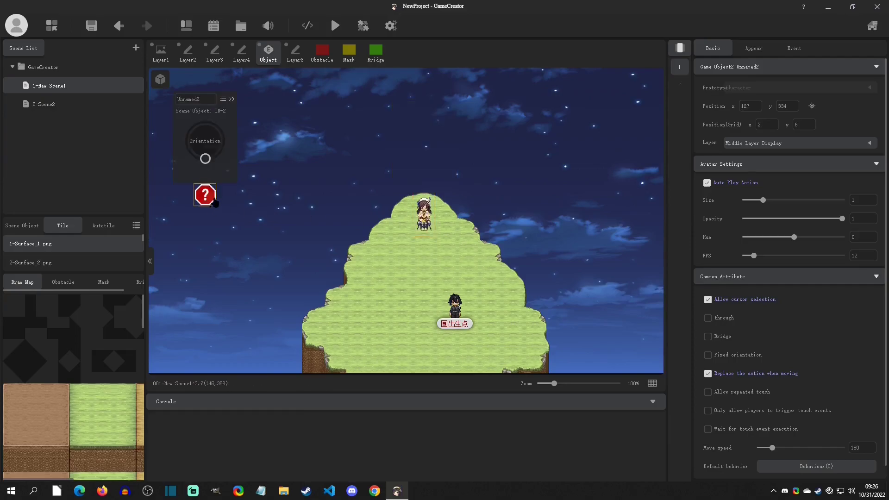
pyautogui.click(222, 100)
pyautogui.click(209, 213)
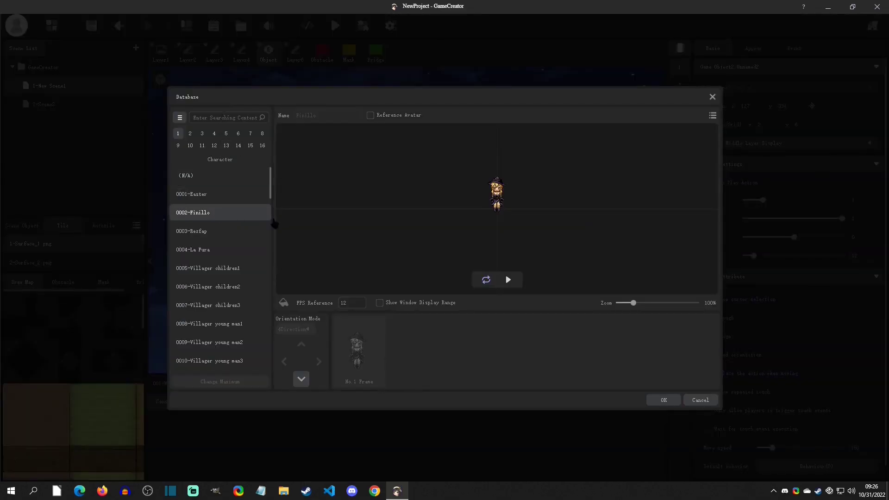
pyautogui.click(663, 400)
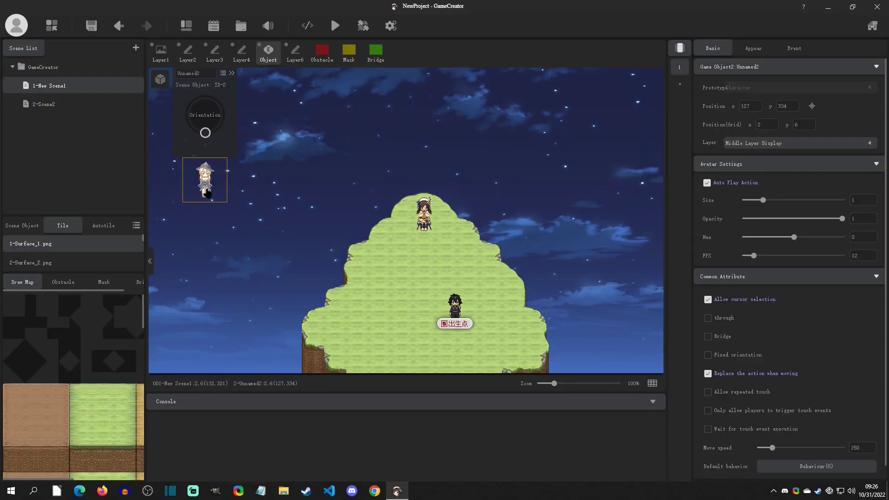
pyautogui.moveTo(207, 197); pyautogui.dragTo(210, 240)
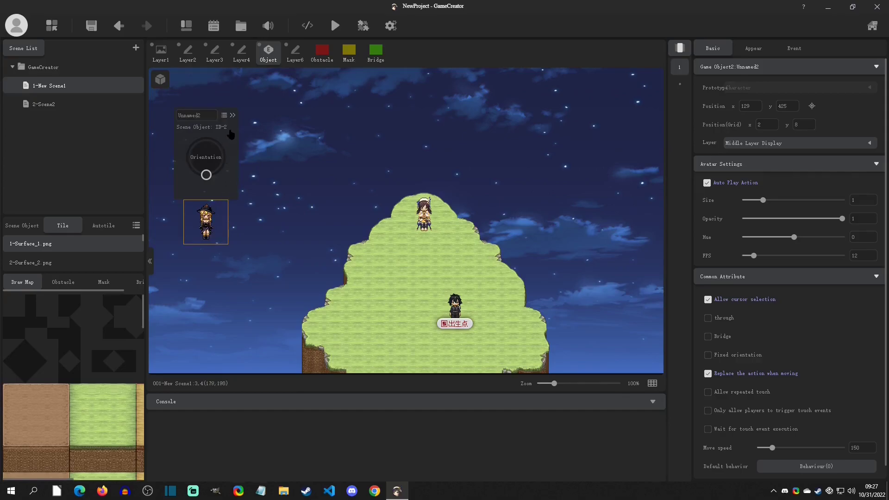
# - Change the witch object's action from Standby to walking/activity
pyautogui.click(233, 116)
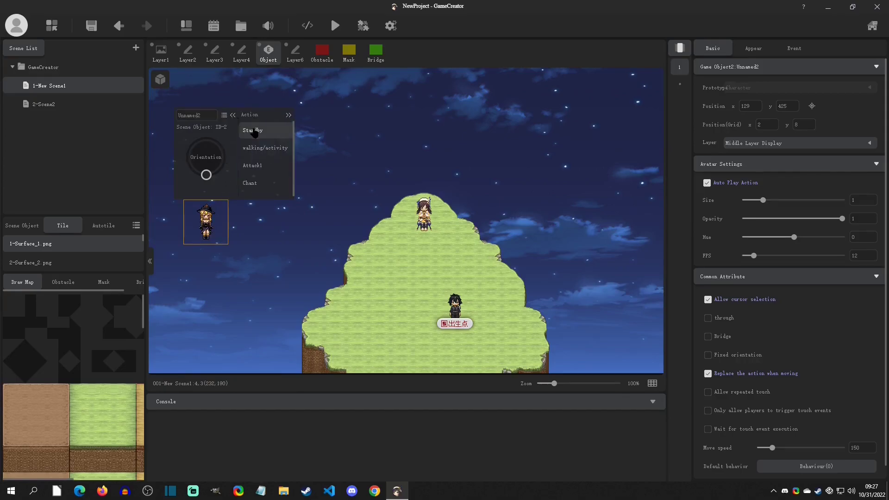
pyautogui.scroll(-1, 267, 152)
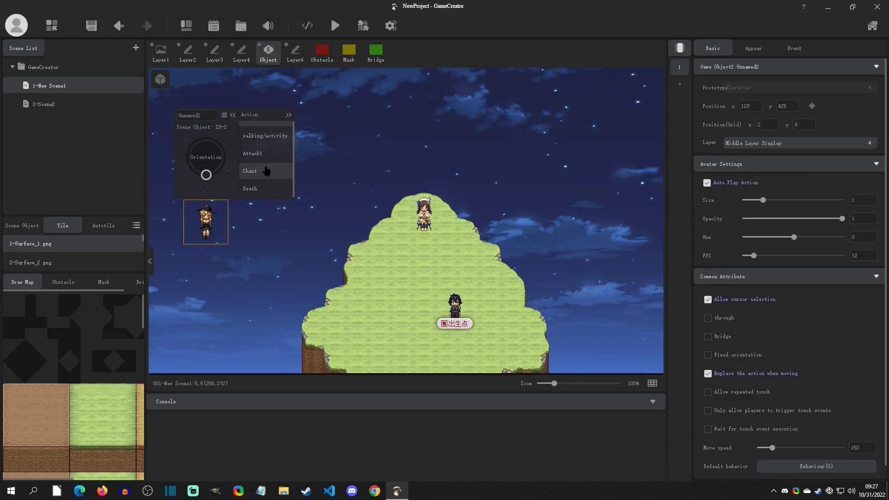
pyautogui.scroll(1, 261, 154)
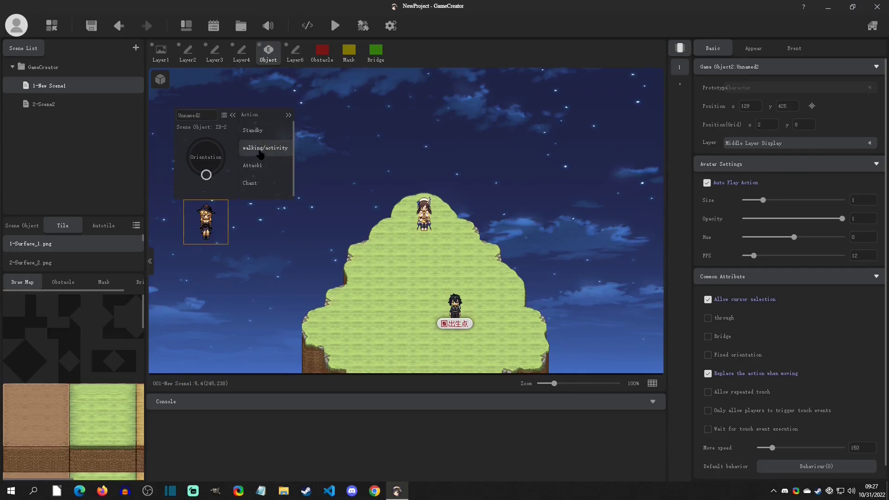
pyautogui.click(274, 241)
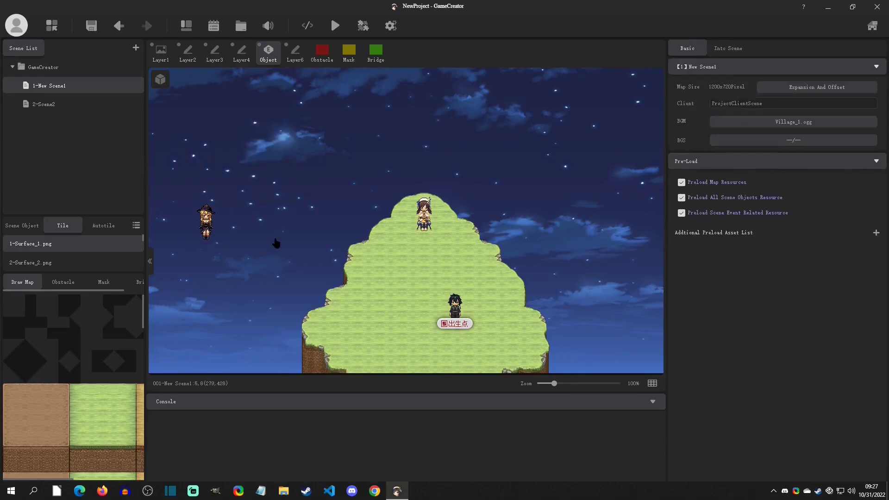
pyautogui.click(205, 223)
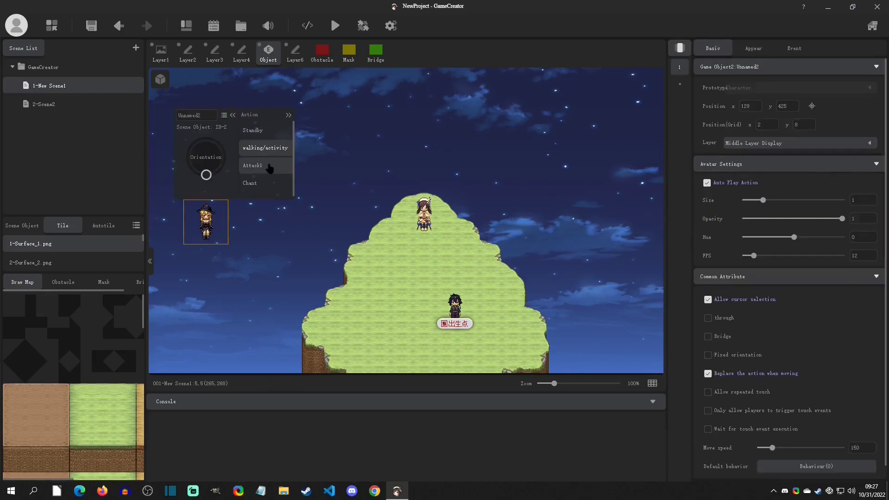
pyautogui.click(264, 248)
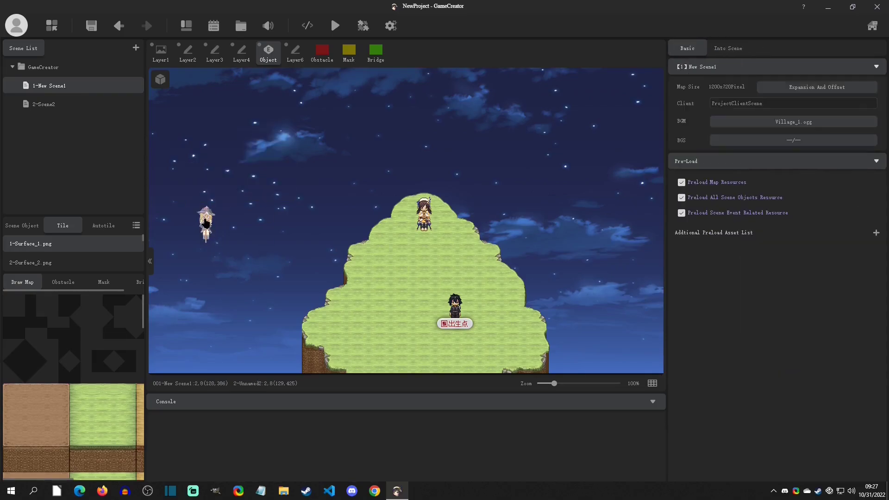
pyautogui.click(205, 223)
pyautogui.click(260, 134)
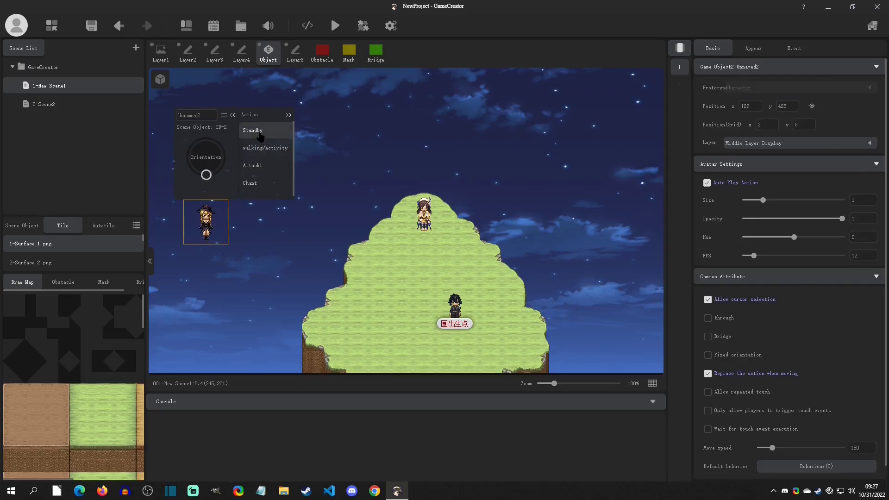
pyautogui.click(289, 115)
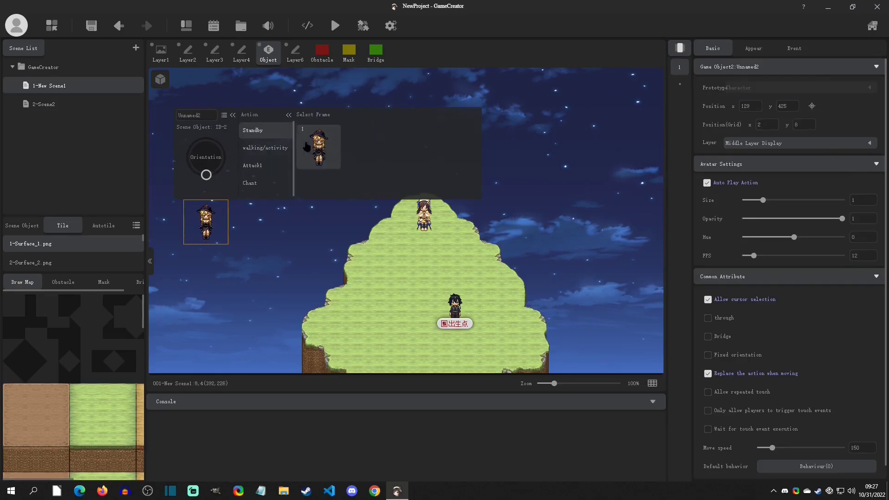
pyautogui.click(266, 148)
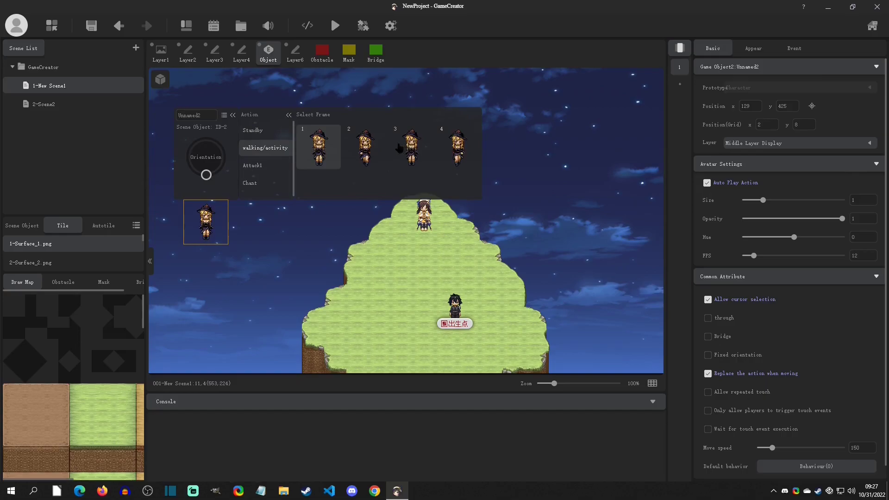
pyautogui.click(288, 115)
pyautogui.click(232, 114)
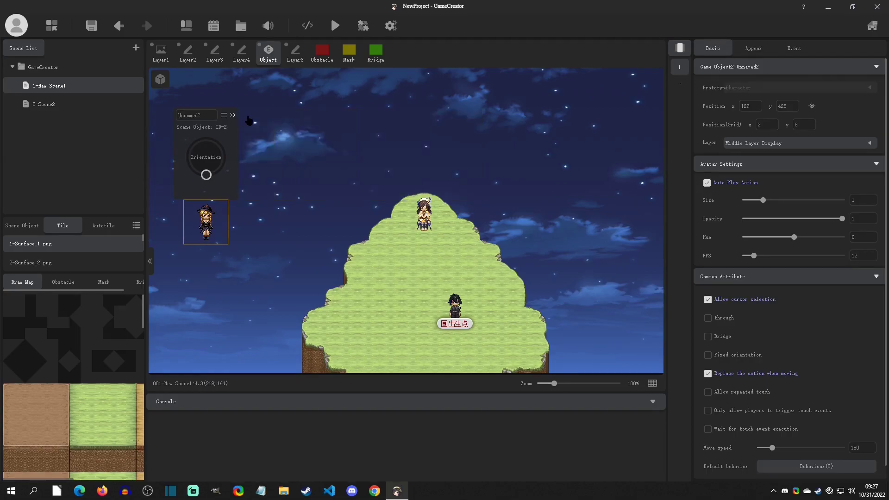
# - Rename the witch object from Unnamed2 to 'girl2'
pyautogui.click(197, 113)
pyautogui.doubleClick(203, 116)
pyautogui.write('girl2')
# - Open the scene object list, clear its search box, and close it
pyautogui.click(162, 79)
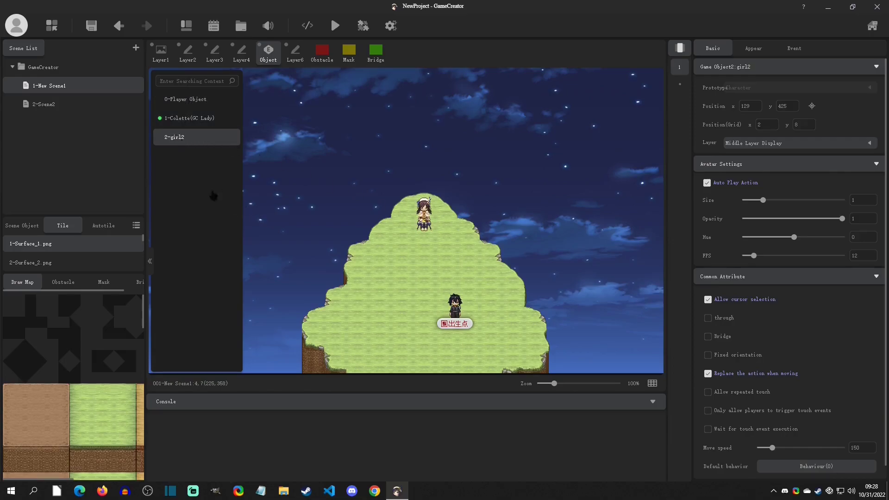
pyautogui.click(170, 82)
pyautogui.write('s')
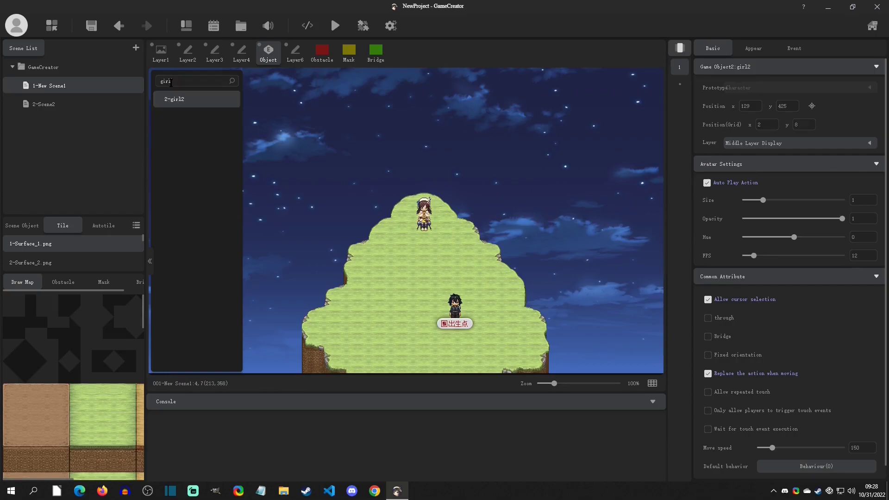
pyautogui.press('BackSpace')
pyautogui.press('BackSpace')
pyautogui.press('BackSpace')
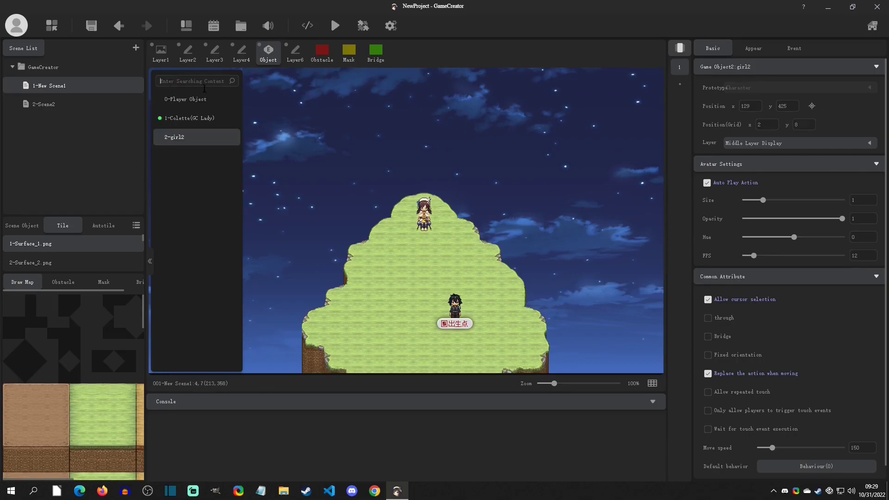
pyautogui.click(261, 104)
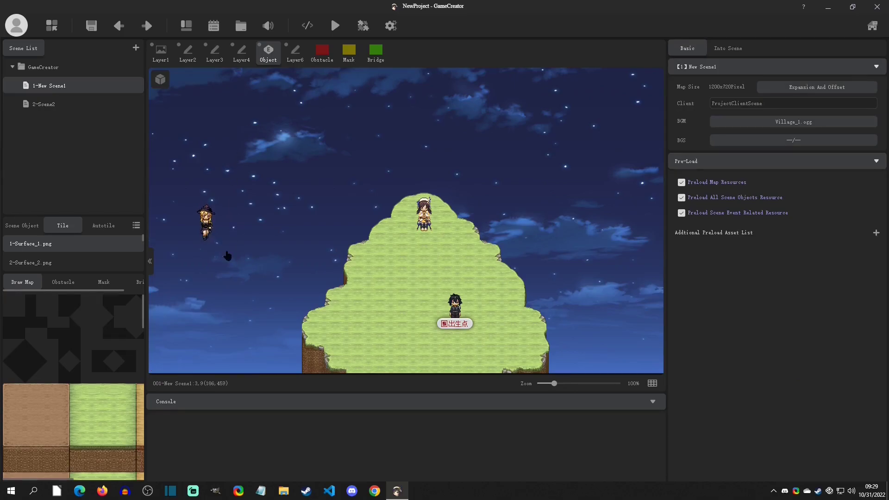
# - Show the Scene Object library, enlarge its categories, and browse Mascot, Monster, then Character
pyautogui.click(21, 226)
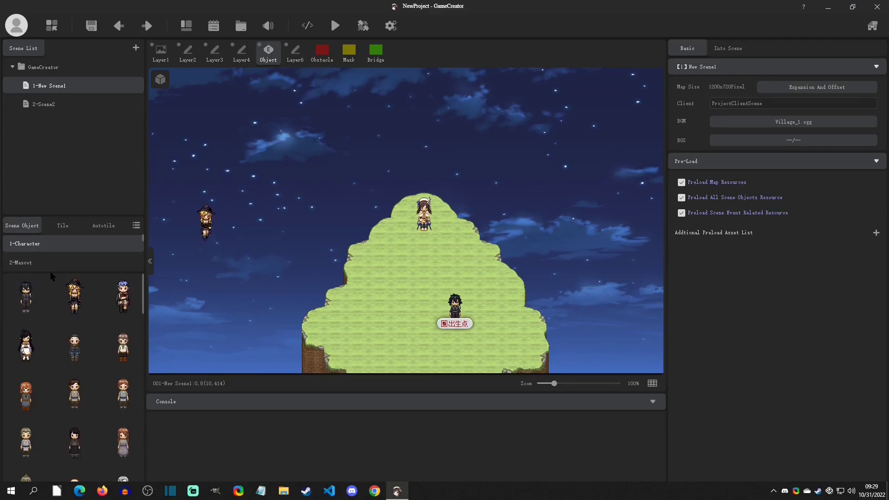
pyautogui.moveTo(50, 272); pyautogui.dragTo(48, 328)
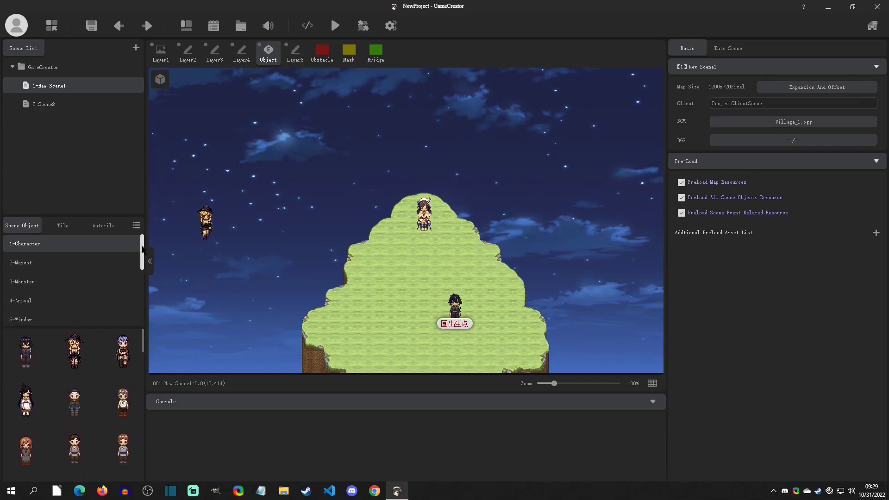
pyautogui.click(37, 263)
pyautogui.click(40, 282)
pyautogui.click(40, 250)
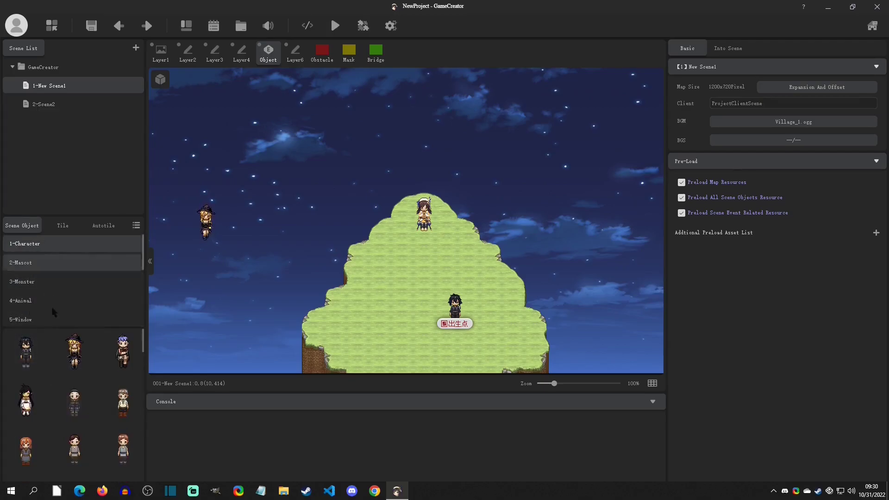
# - Place a new character, Unnamed3, on the hillside at grid 10,10 facing down
pyautogui.moveTo(71, 399); pyautogui.dragTo(388, 277)
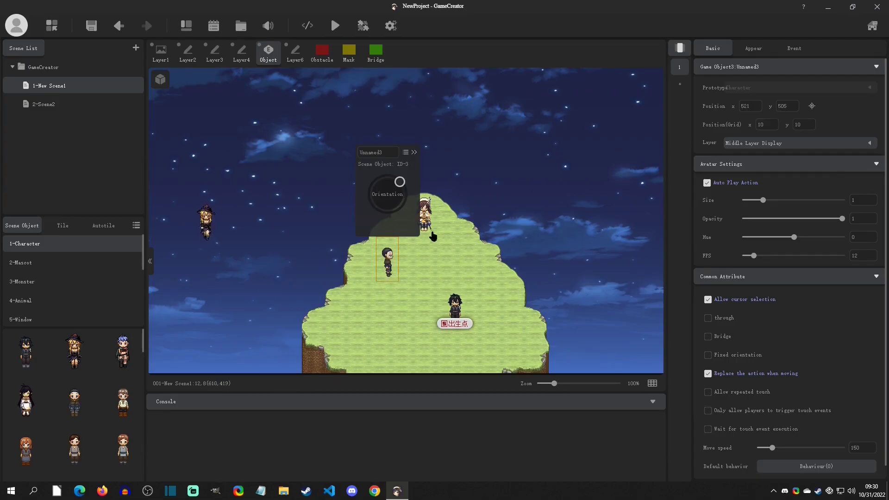
pyautogui.moveTo(399, 181); pyautogui.dragTo(397, 229)
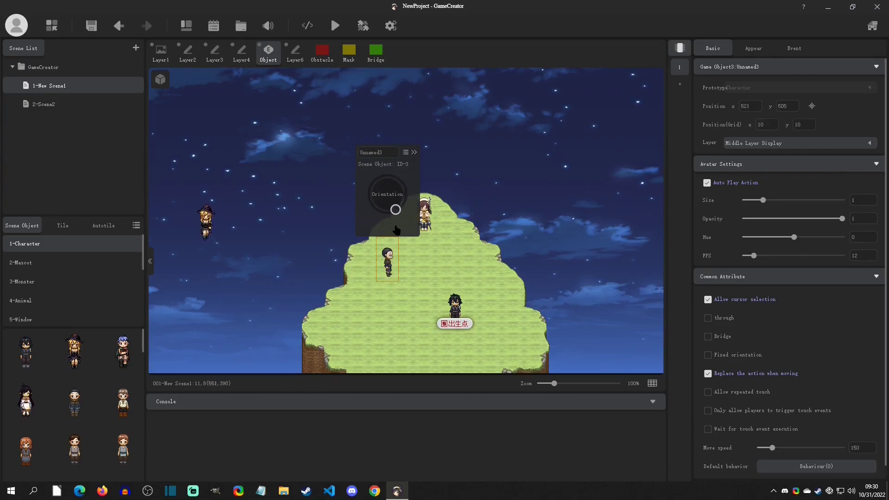
pyautogui.click(413, 152)
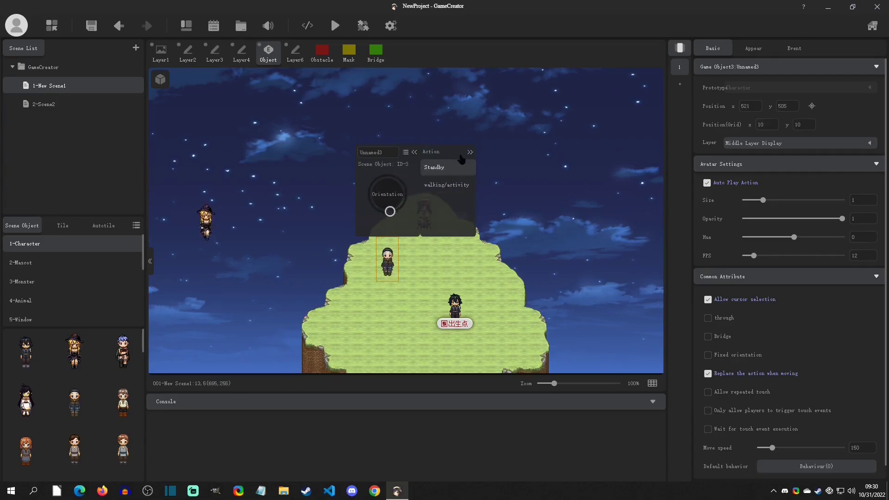
pyautogui.click(414, 153)
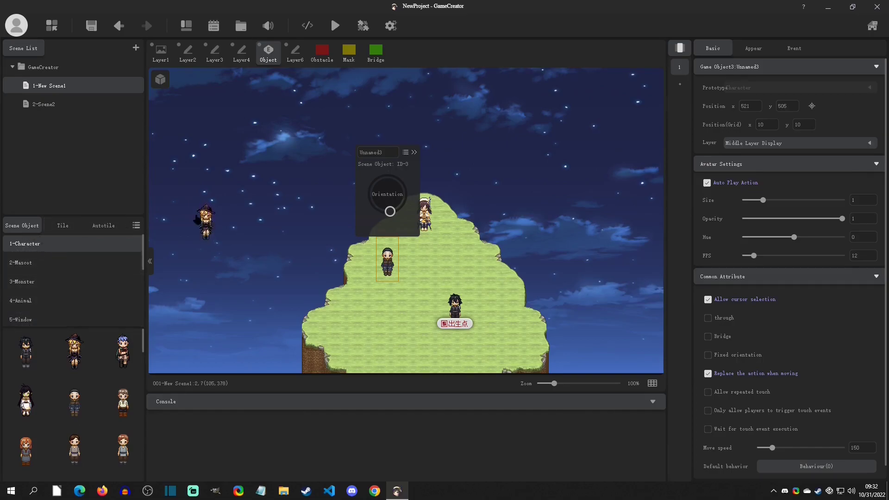
pyautogui.click(205, 217)
pyautogui.click(276, 239)
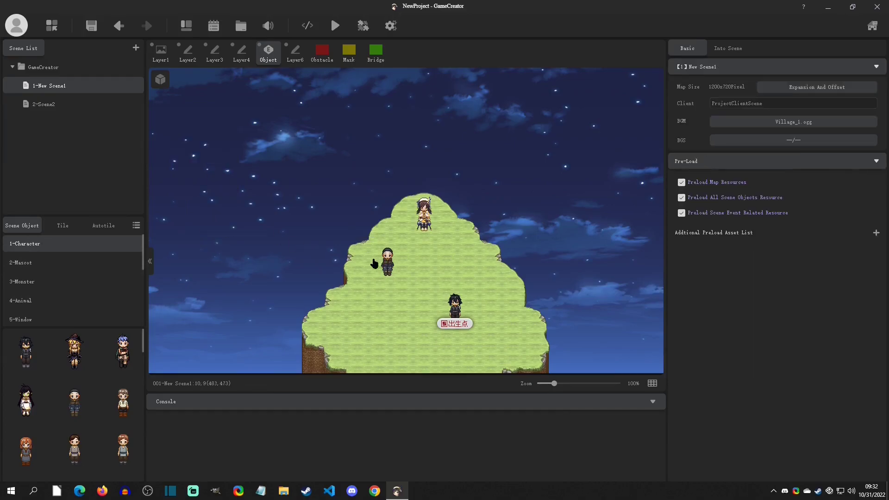
# - Select Unnamed3 and add three extra event pages
pyautogui.click(388, 267)
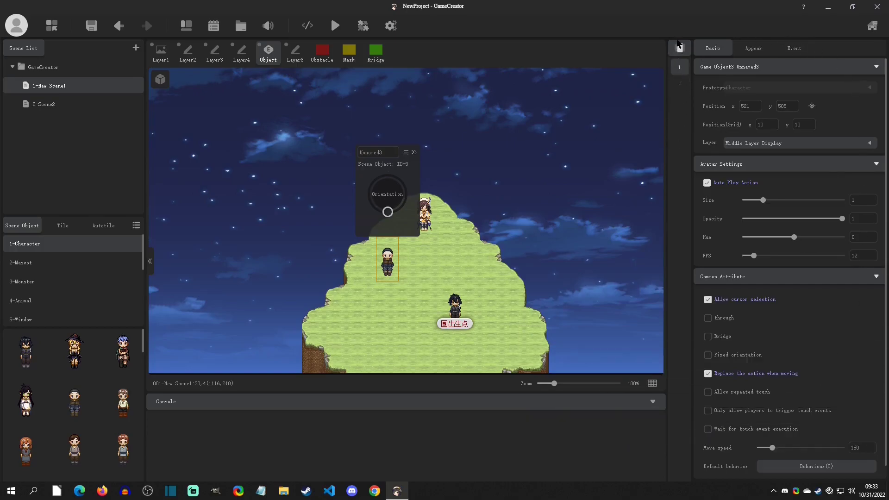
pyautogui.click(677, 87)
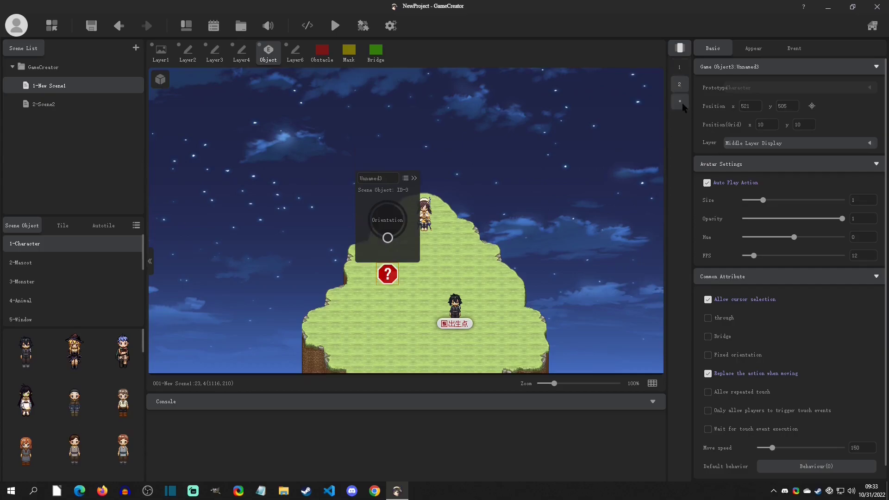
pyautogui.click(682, 103)
pyautogui.click(679, 119)
pyautogui.click(680, 84)
pyautogui.click(680, 84)
# - Delete the extra pages and page 2, then add a fresh page 2
pyautogui.rightClick(683, 86)
pyautogui.click(704, 134)
pyautogui.rightClick(681, 87)
pyautogui.click(704, 134)
pyautogui.rightClick(678, 88)
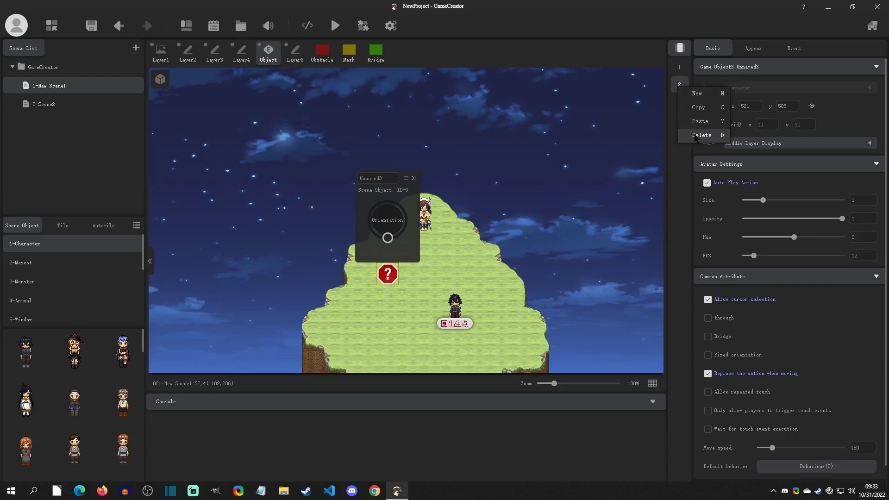
pyautogui.click(704, 135)
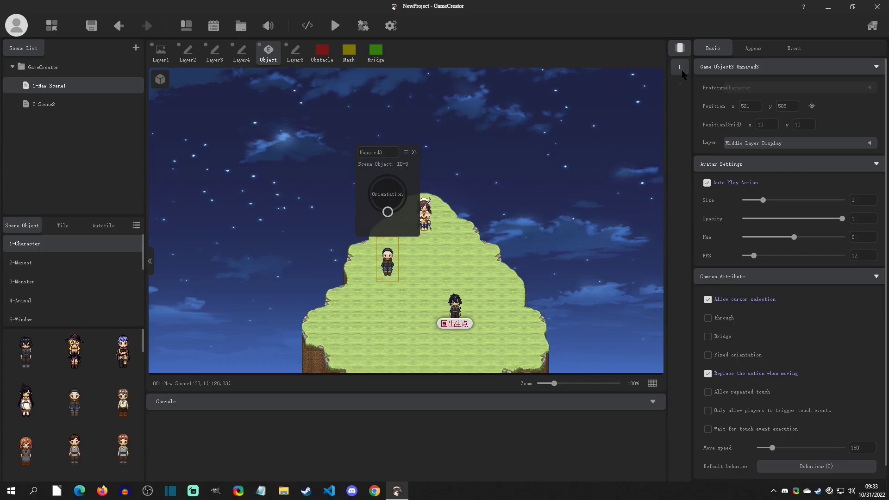
pyautogui.click(679, 84)
# - On page 2's Appear tab, add an Object Switch condition requiring switch A on
pyautogui.click(680, 85)
pyautogui.click(754, 49)
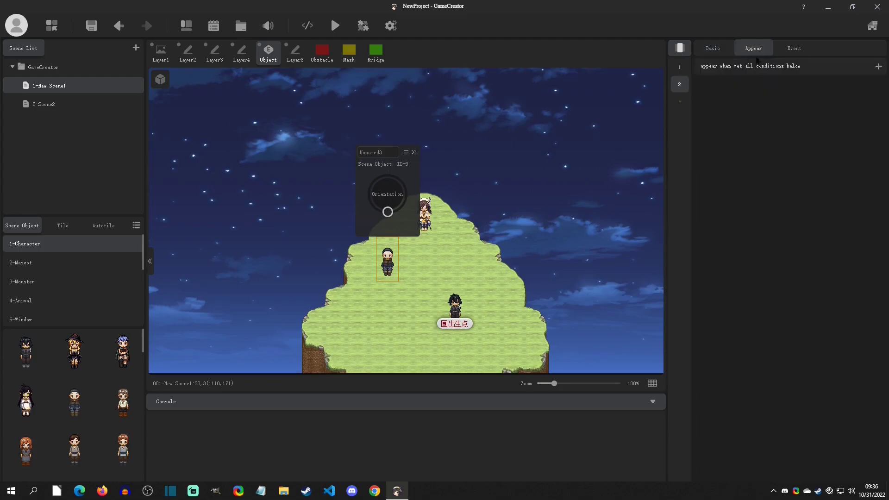
pyautogui.click(878, 67)
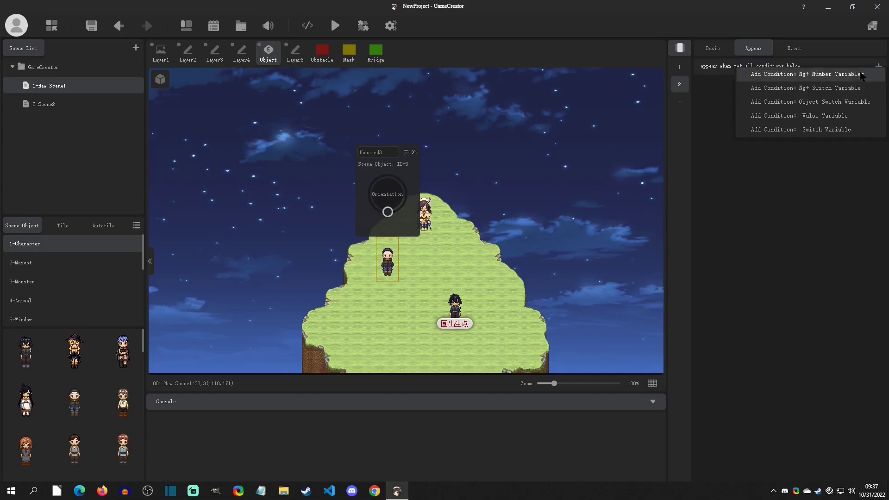
pyautogui.click(817, 103)
pyautogui.click(806, 105)
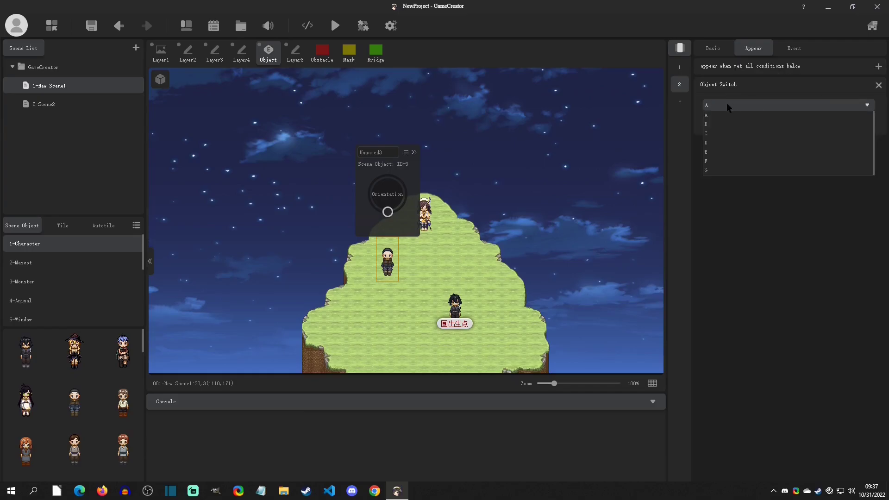
pyautogui.click(713, 118)
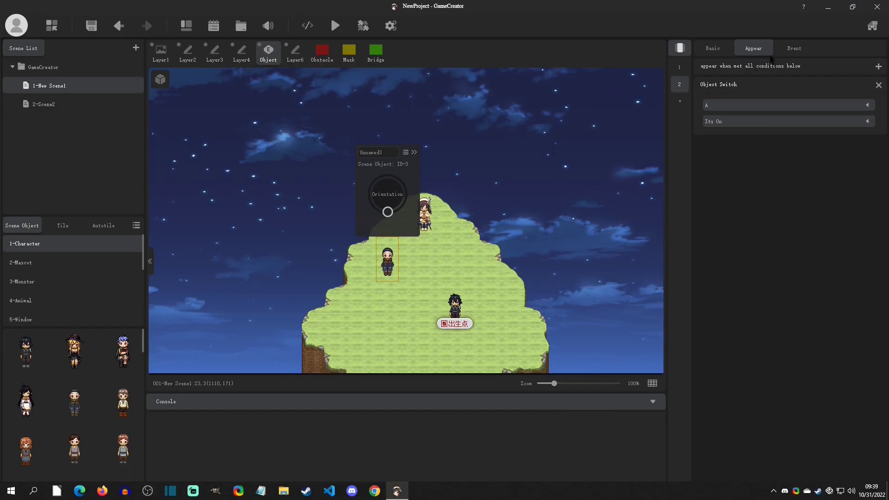
# - Browse page 2's Event triggers: Click, Touch, Parallel, Appear and Leave
pyautogui.click(804, 48)
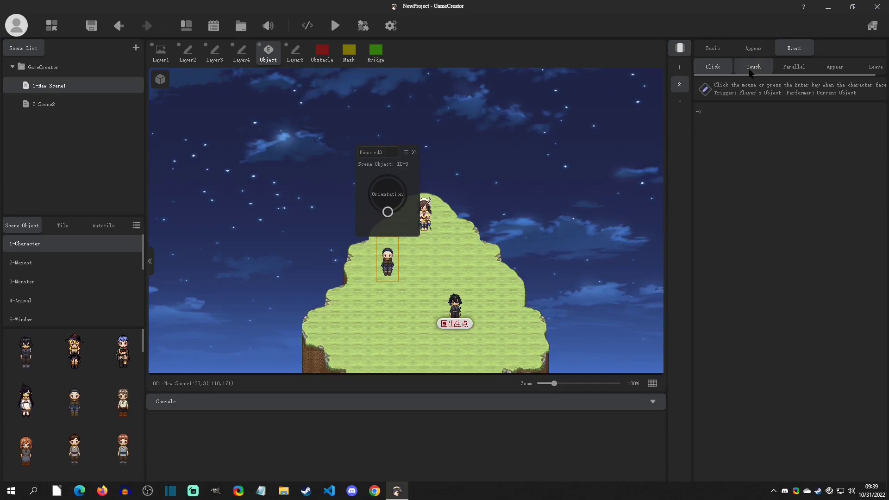
pyautogui.click(764, 69)
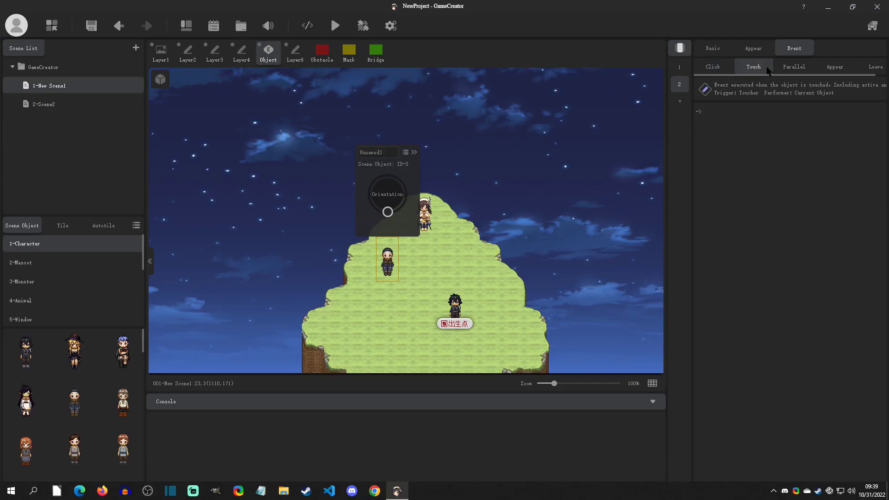
pyautogui.click(786, 69)
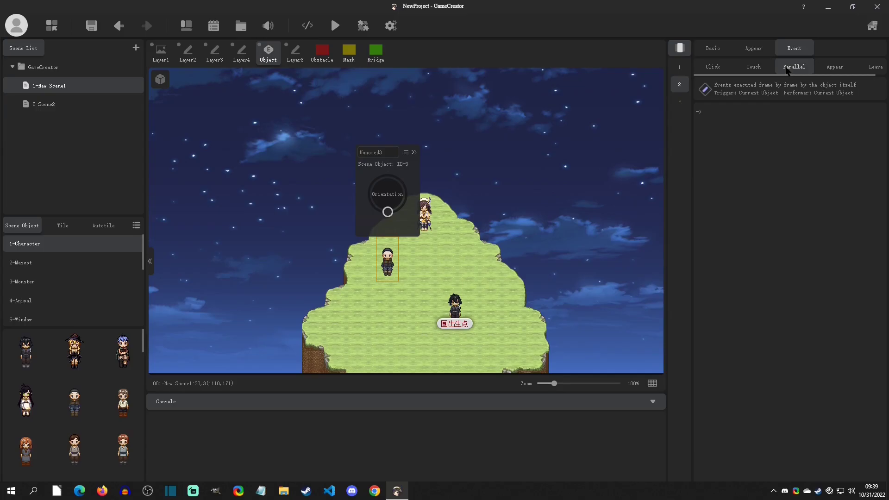
pyautogui.click(830, 69)
pyautogui.click(873, 69)
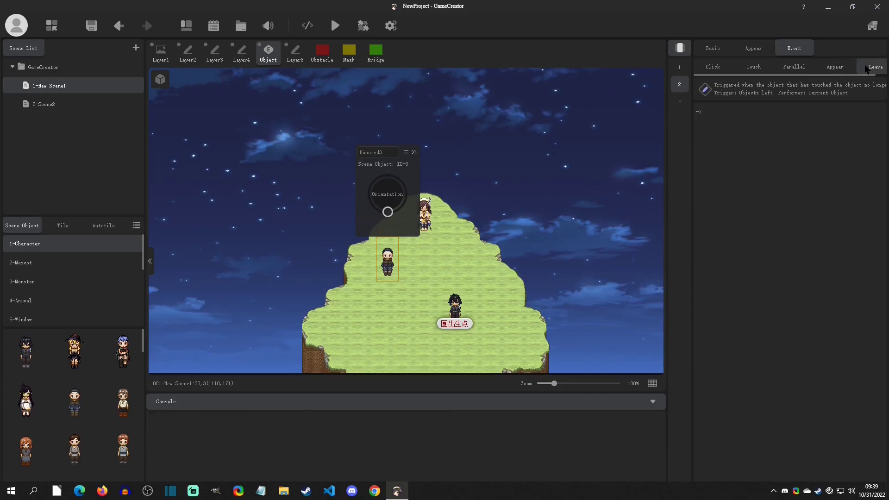
pyautogui.click(849, 68)
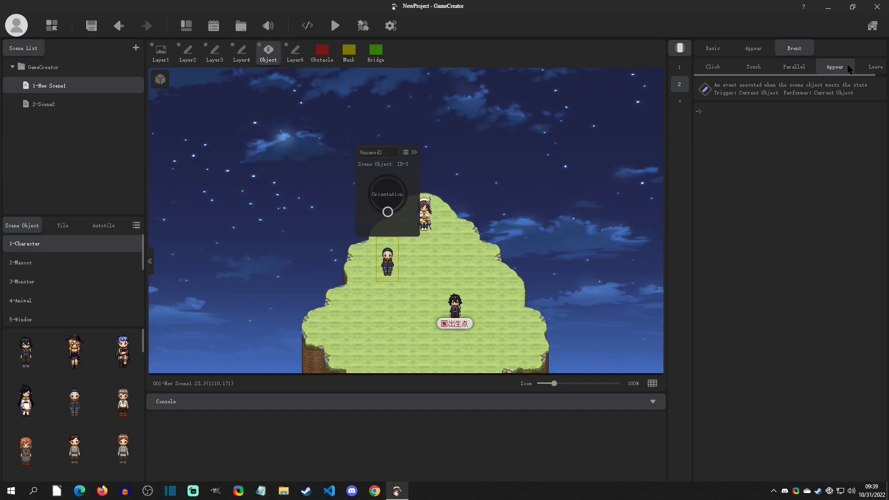
pyautogui.click(860, 68)
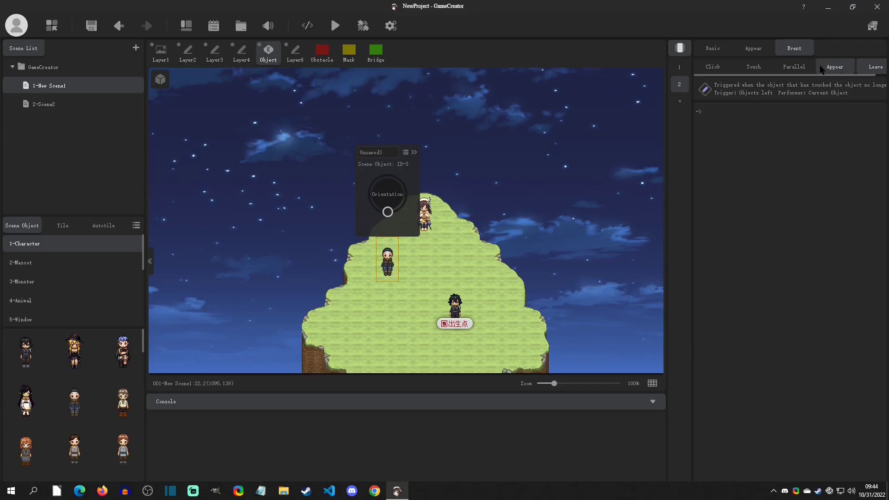
# - Add a Set Object Behavior command to page 2's Appear event changing the action to 0002-walking/activity
pyautogui.click(820, 66)
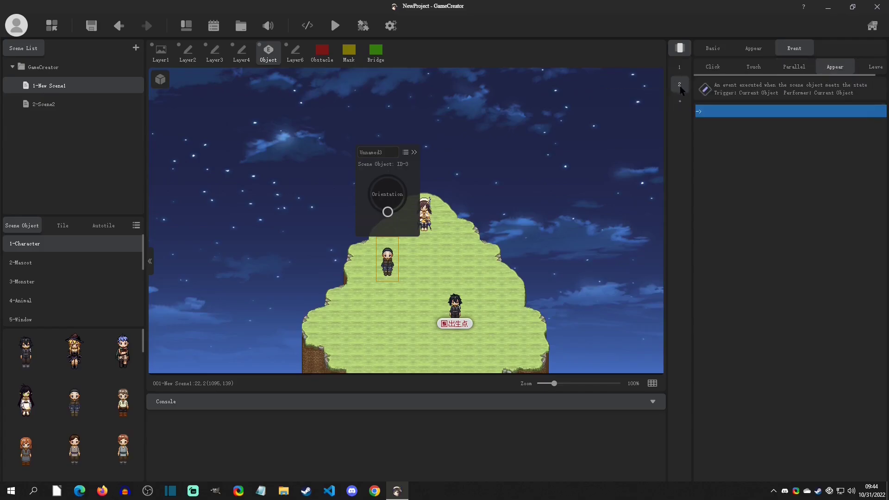
pyautogui.doubleClick(714, 110)
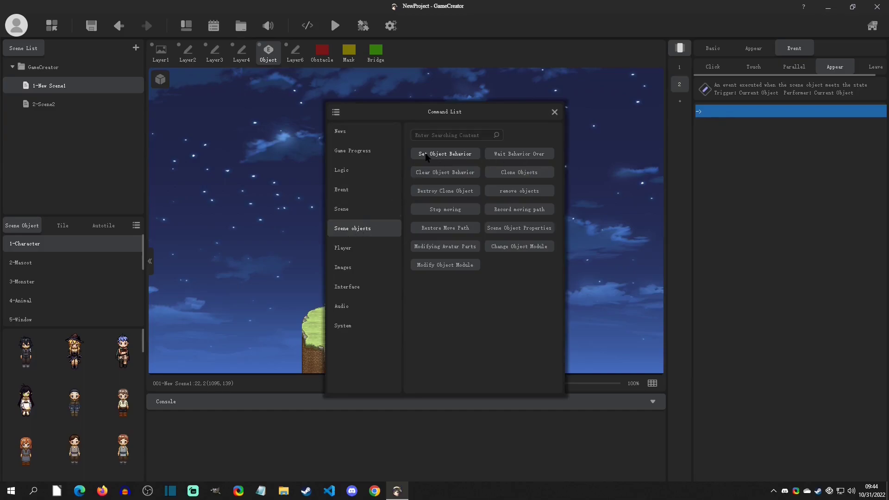
pyautogui.click(442, 155)
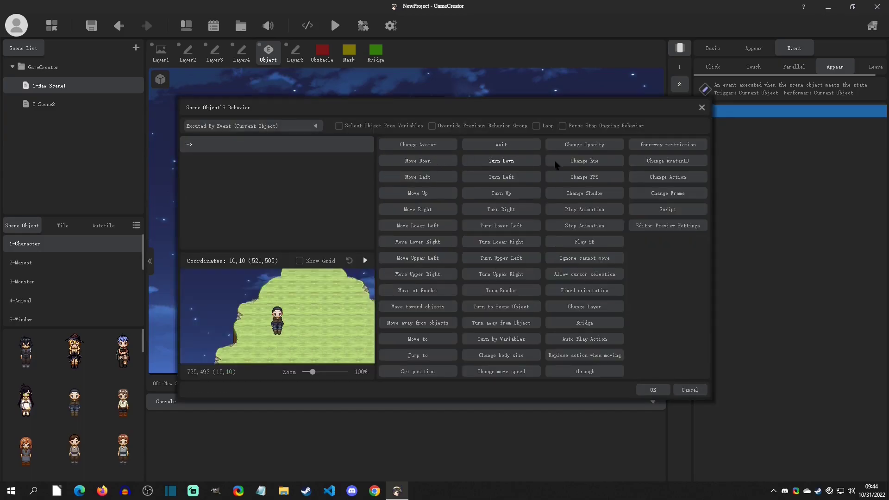
pyautogui.click(669, 177)
pyautogui.click(396, 272)
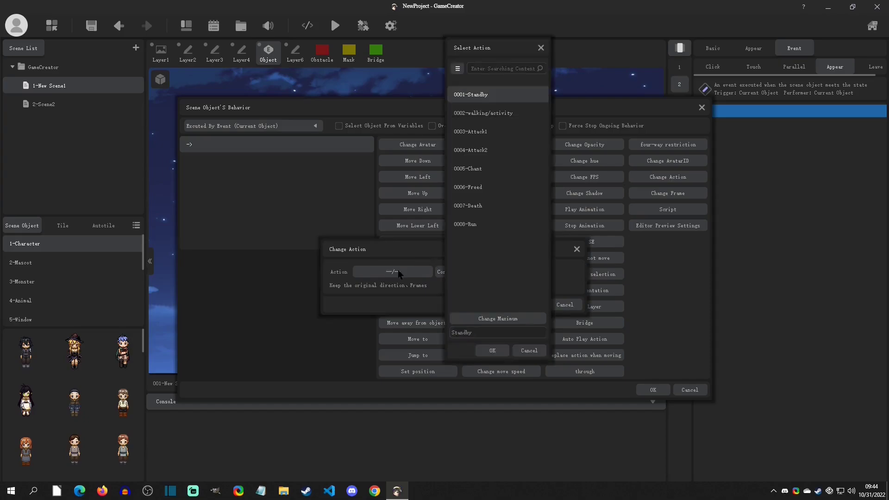
pyautogui.click(502, 115)
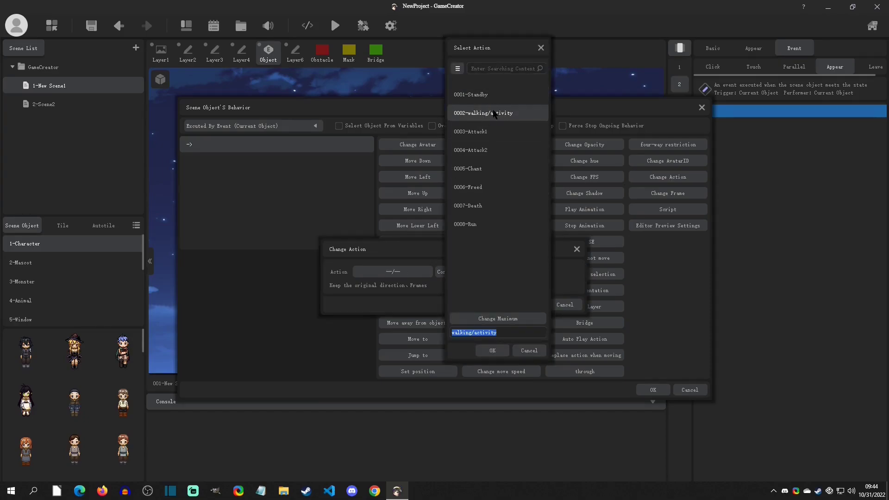
pyautogui.click(492, 351)
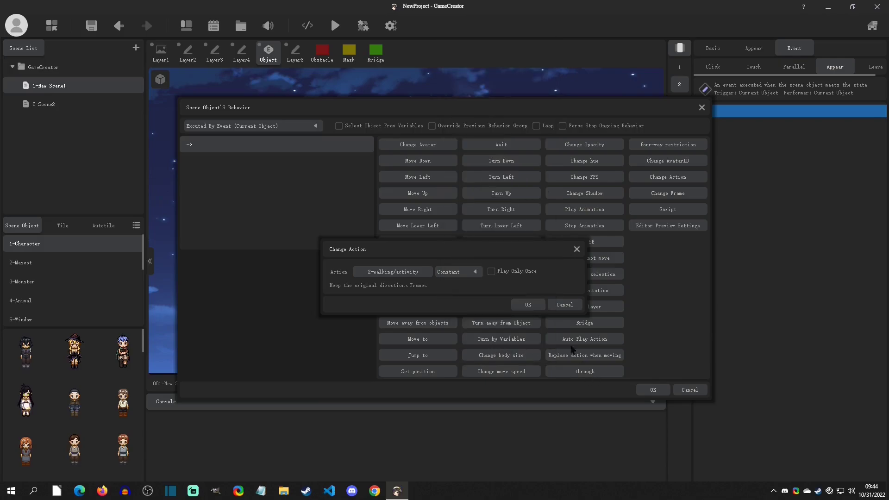
pyautogui.click(528, 304)
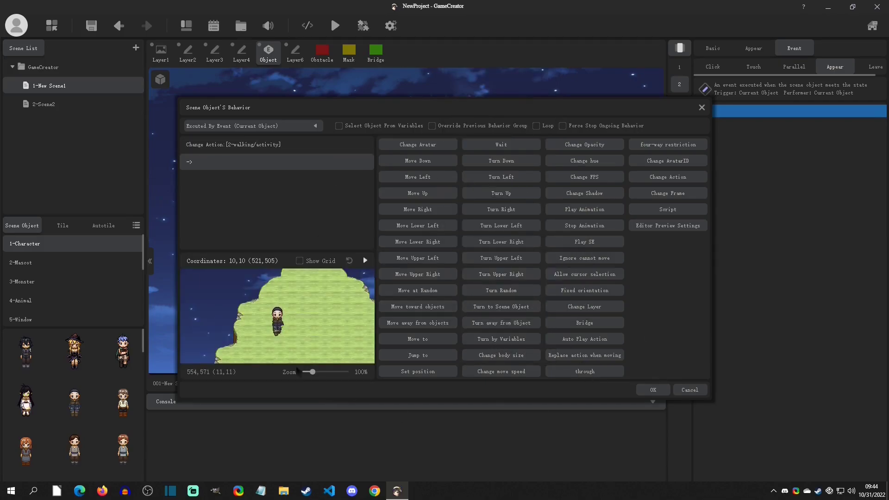
pyautogui.click(659, 388)
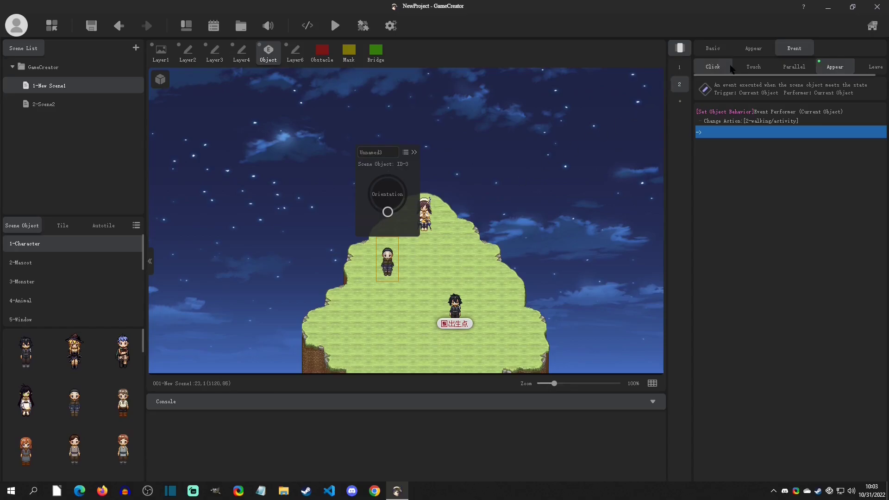
# - Add an Object Switch Operation to page 1's Click event that turns switch A ON
pyautogui.click(678, 69)
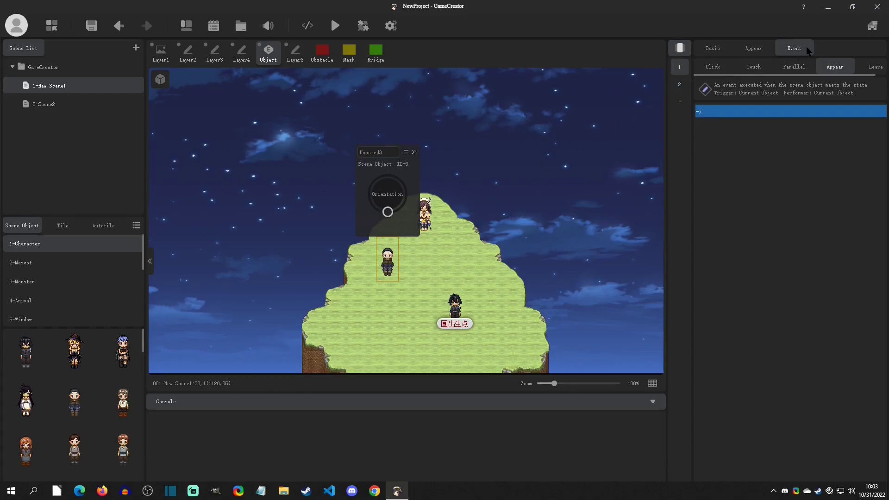
pyautogui.click(712, 67)
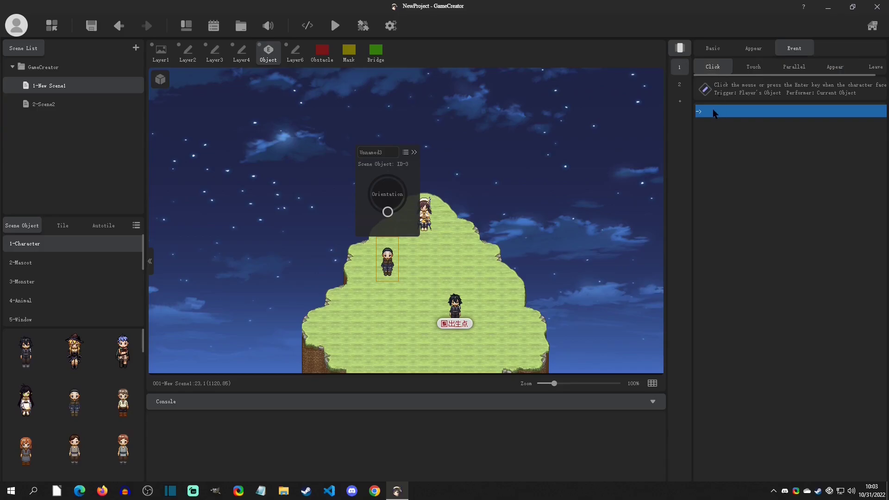
pyautogui.doubleClick(713, 111)
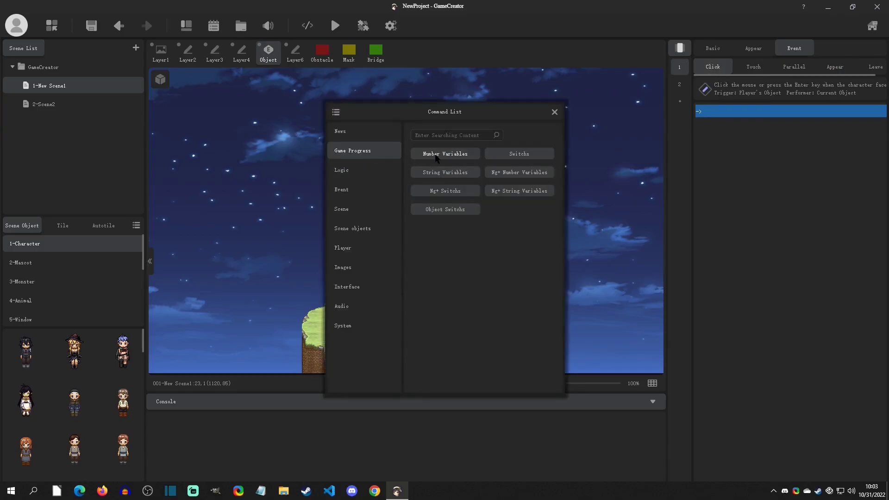
pyautogui.click(440, 210)
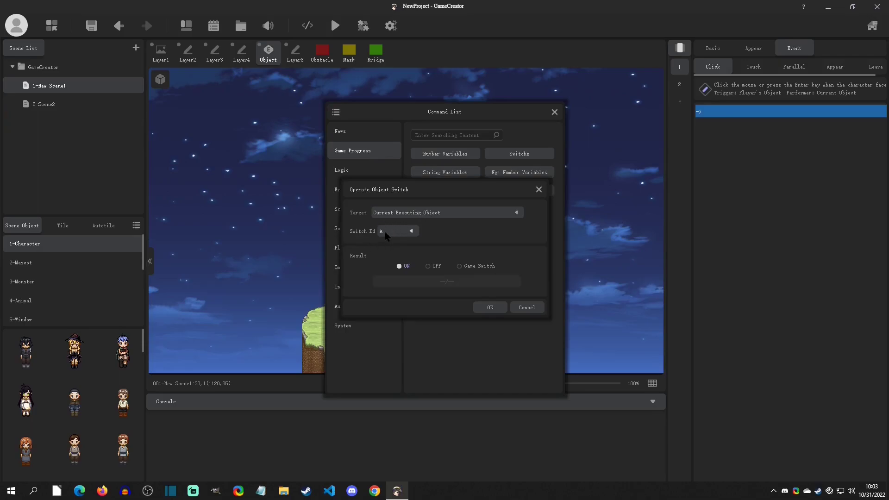
pyautogui.click(490, 307)
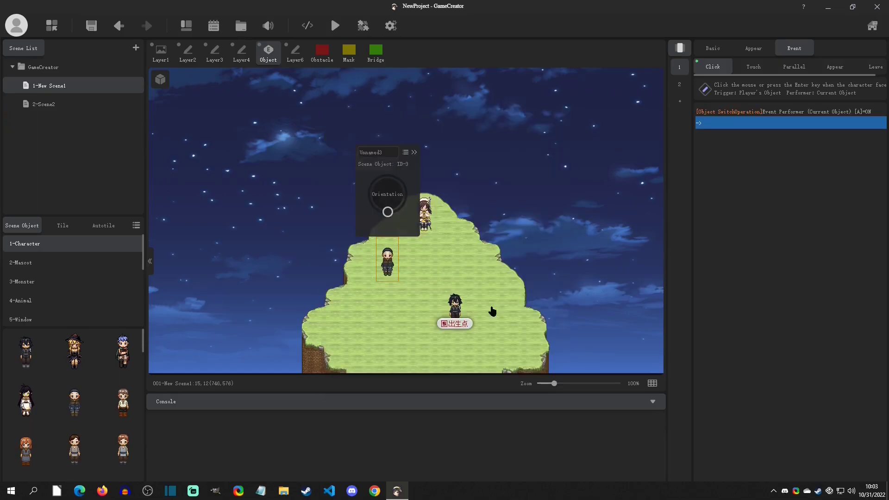
# - Save the changes, start a playtest, and walk the player over to the character
pyautogui.click(335, 26)
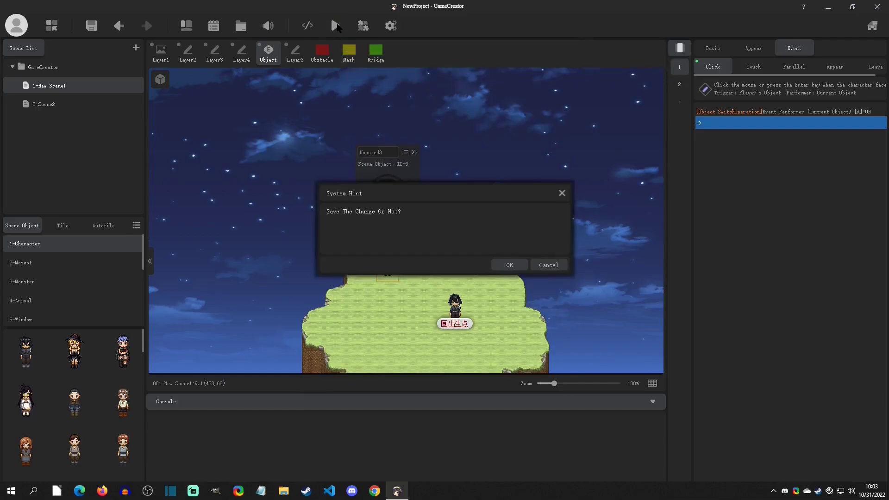
pyautogui.press('XF86AudioMute')
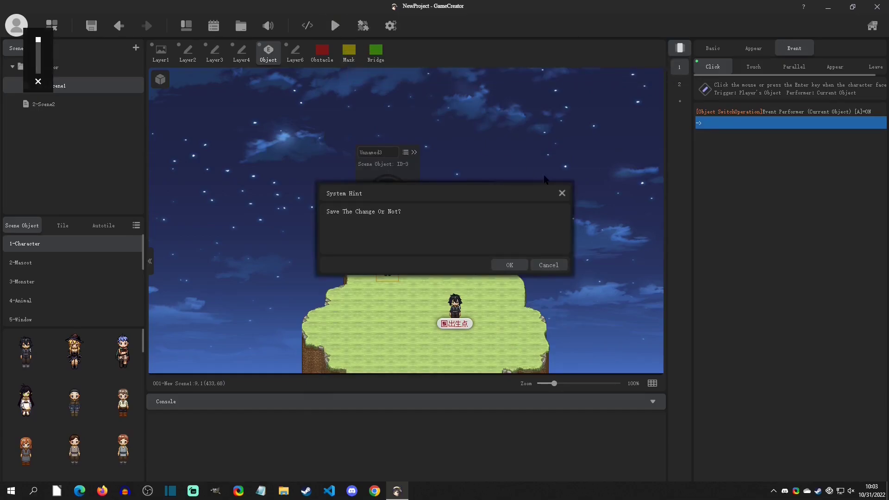
pyautogui.click(509, 264)
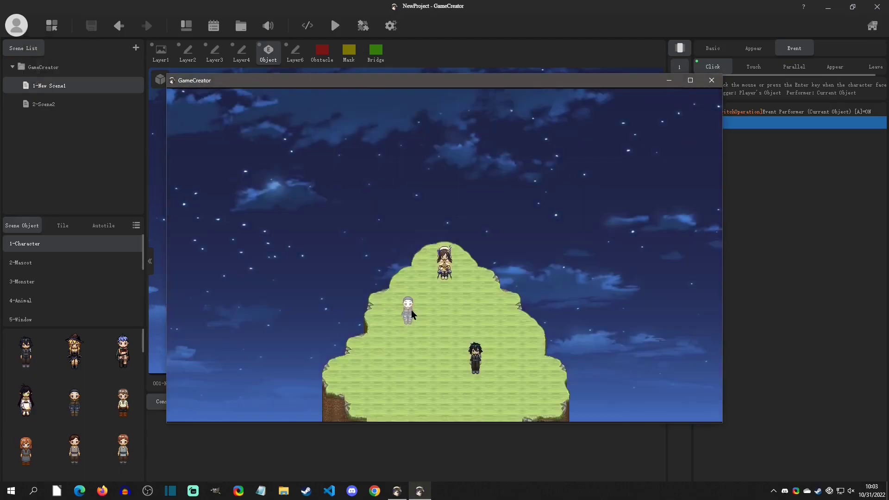
pyautogui.click(411, 309)
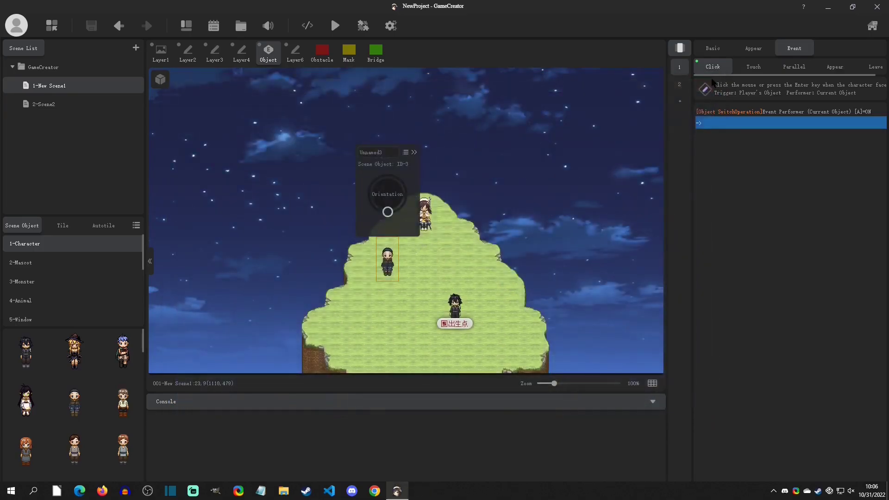
# - Add a second event page triggered on Appear and open its command list
pyautogui.click(712, 49)
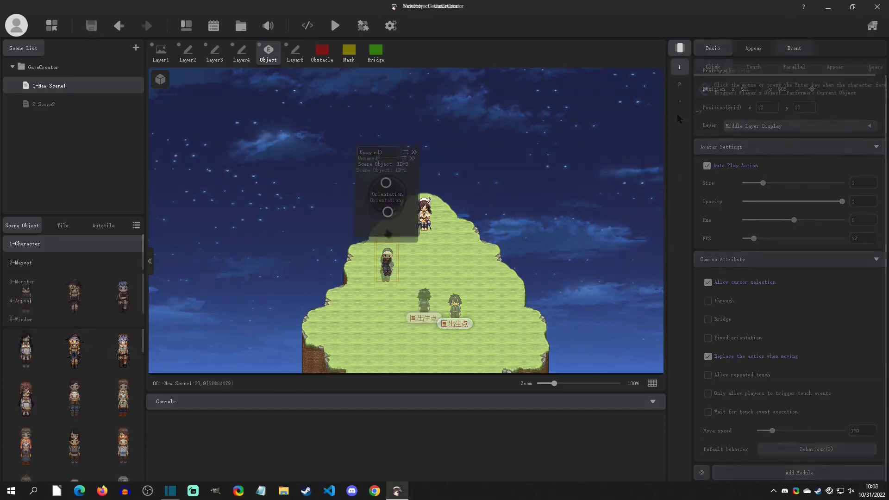
pyautogui.click(679, 84)
pyautogui.click(834, 66)
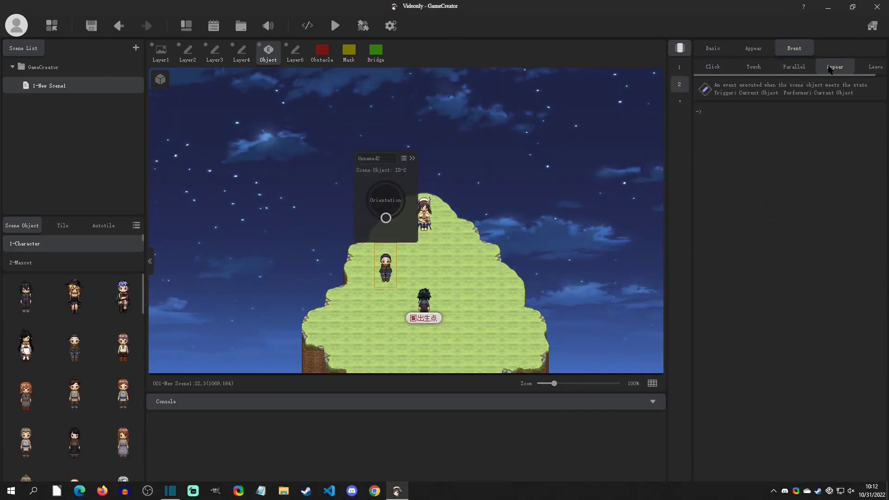
pyautogui.doubleClick(715, 111)
# - Give page 2's Appear event a Set Object Behavior that changes the action to 0002-walking/activity
pyautogui.click(352, 151)
pyautogui.click(353, 228)
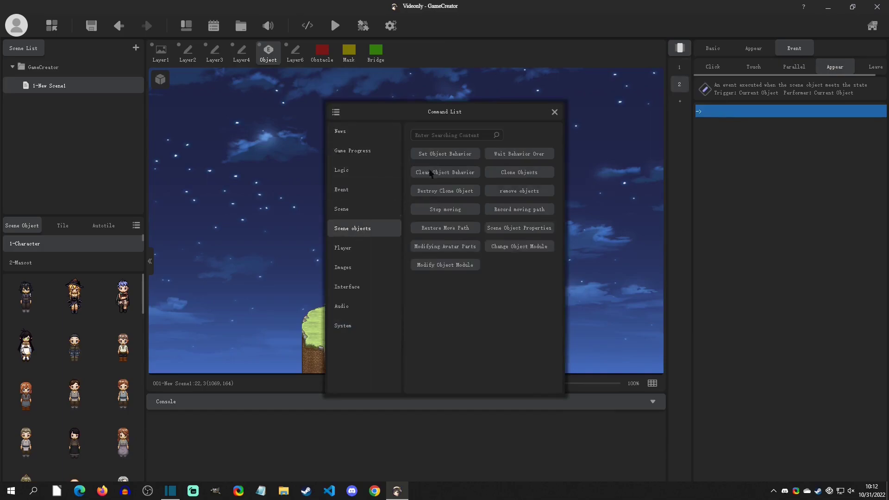
pyautogui.click(445, 172)
pyautogui.click(667, 177)
pyautogui.click(360, 225)
pyautogui.click(483, 113)
pyautogui.click(492, 350)
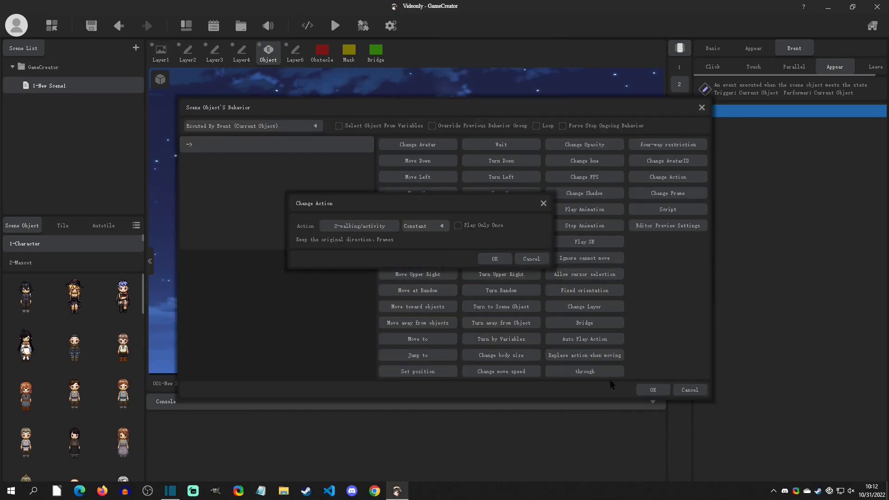
pyautogui.click(514, 260)
pyautogui.click(652, 389)
# - Review page 2's appear conditions, then open the command list for page 1's Click event
pyautogui.click(753, 48)
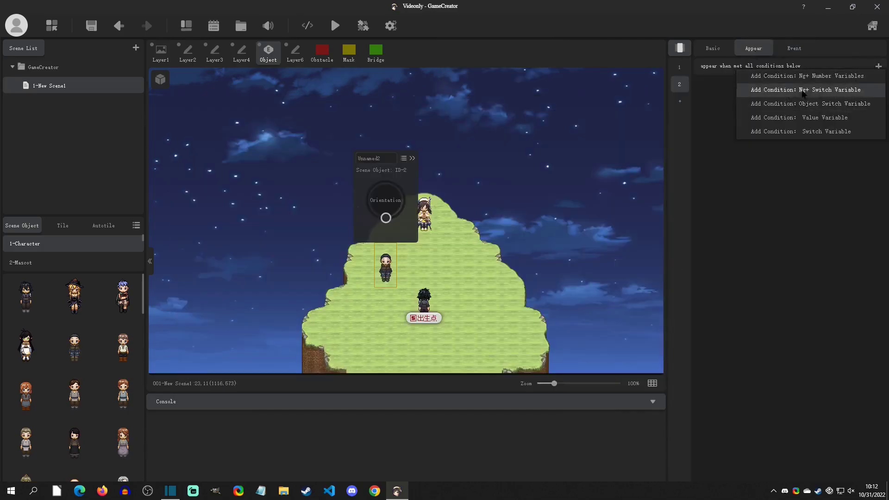
pyautogui.click(793, 48)
pyautogui.doubleClick(707, 111)
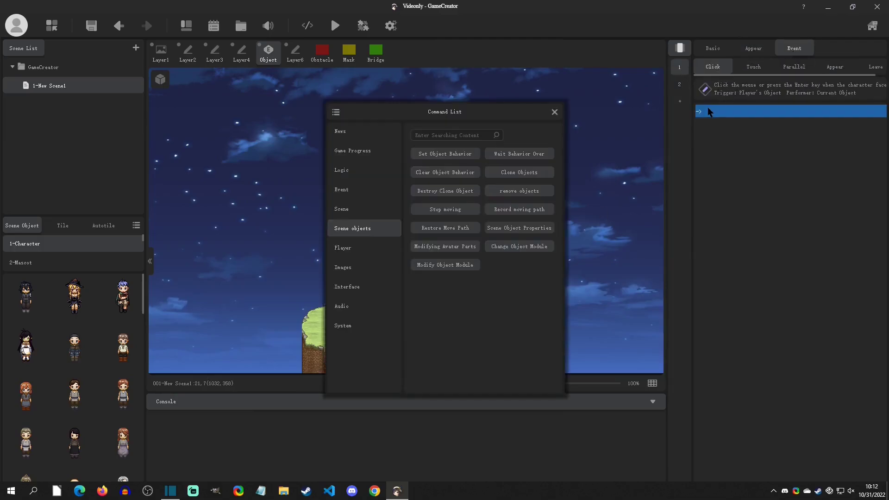